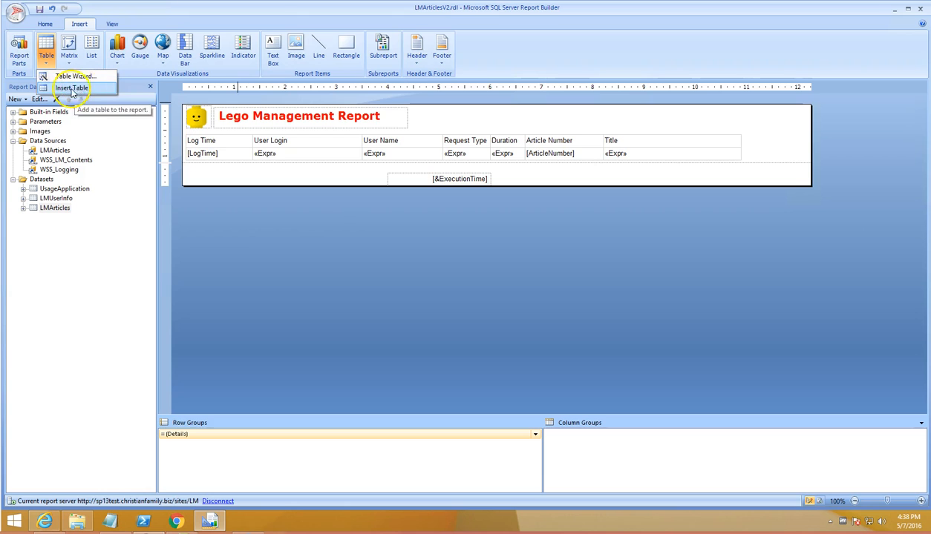
Check which fields are available for the Log Time cell and expand the UsageApplication dataset to compare its fields.
click(640, 172)
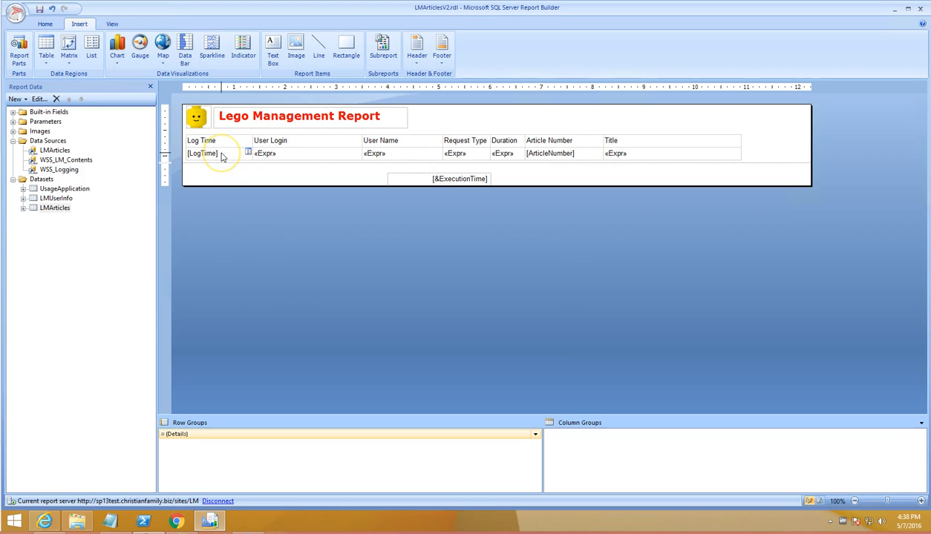
click(266, 153)
click(249, 152)
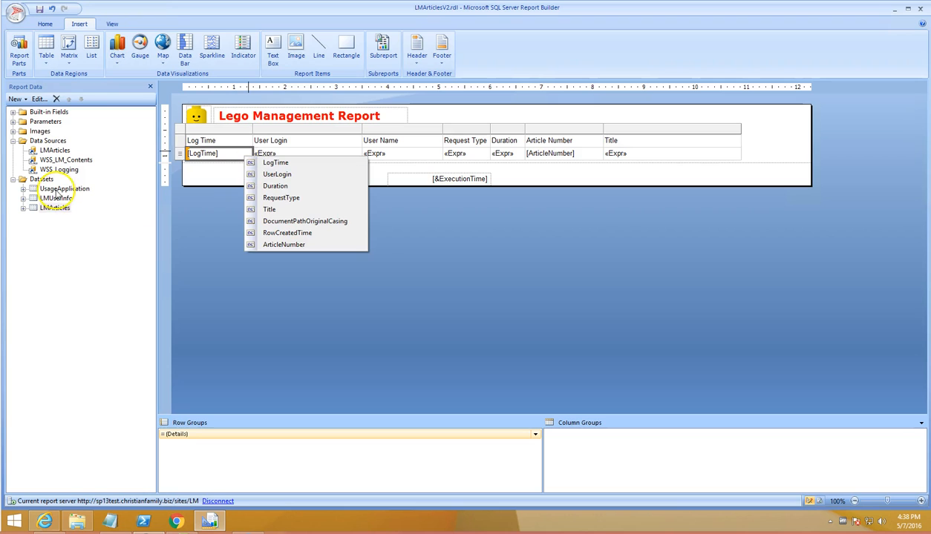
click(23, 195)
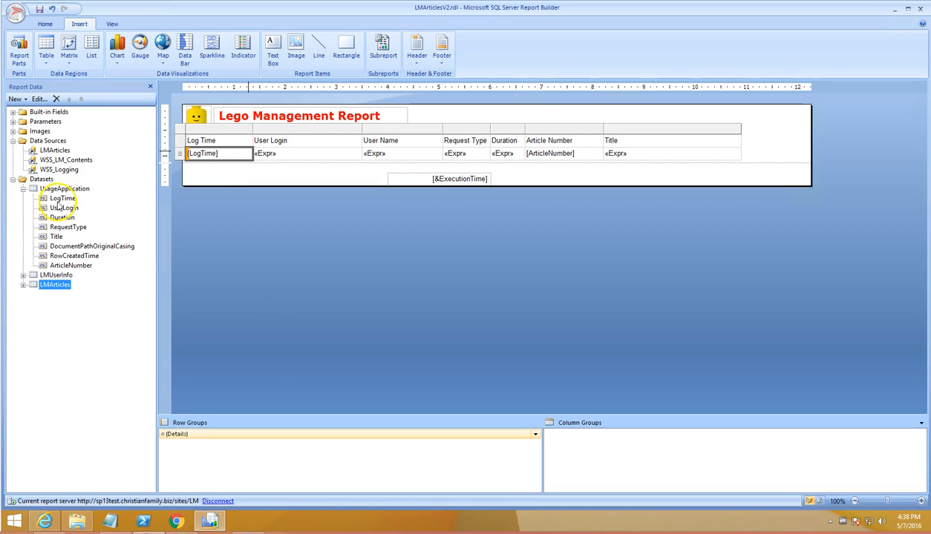
click(207, 155)
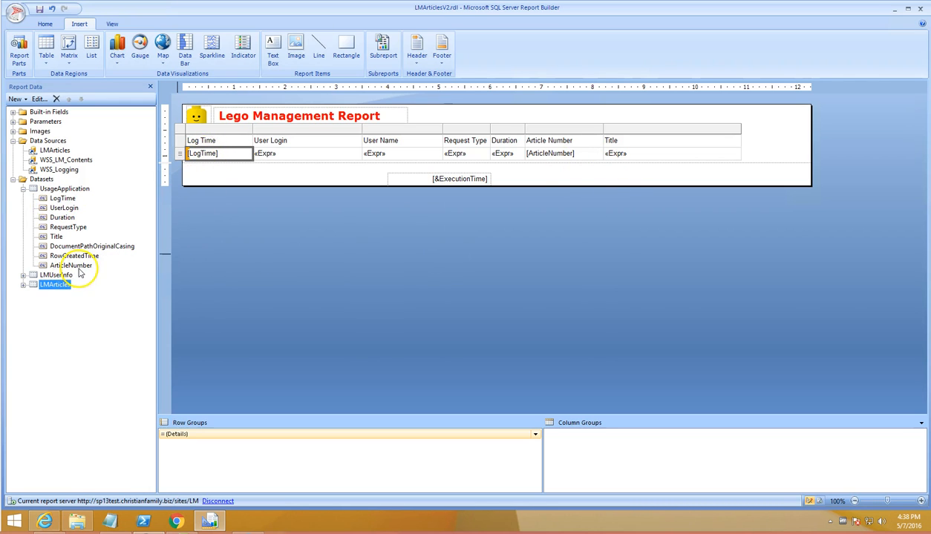
click(291, 177)
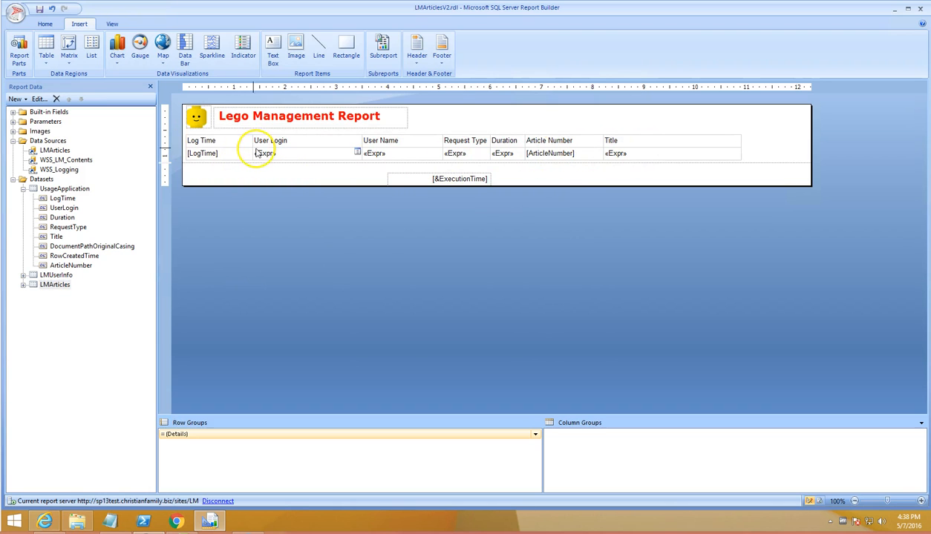
Examine the Replace expression behind the User Login cell, moving its dialog clear of the table, and close it without changes.
mouse_move(342, 154)
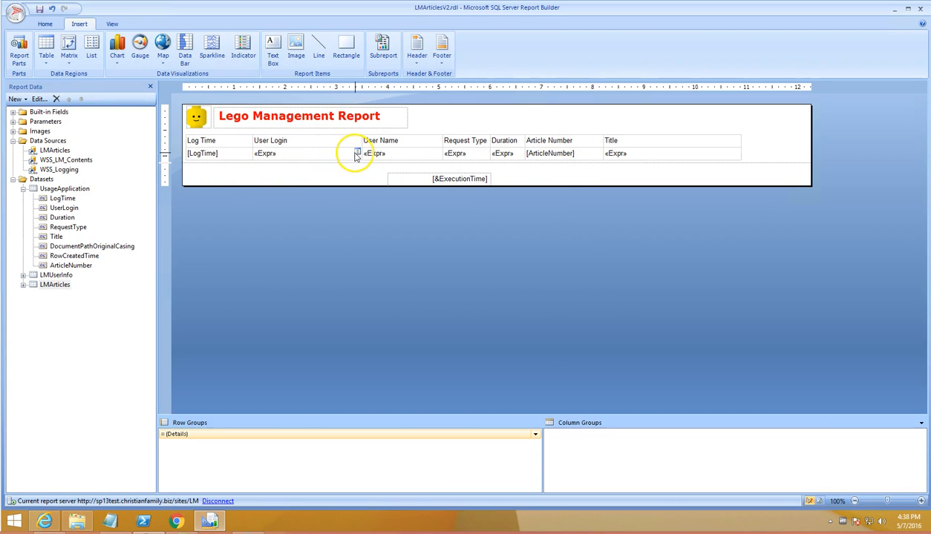
right_click(278, 154)
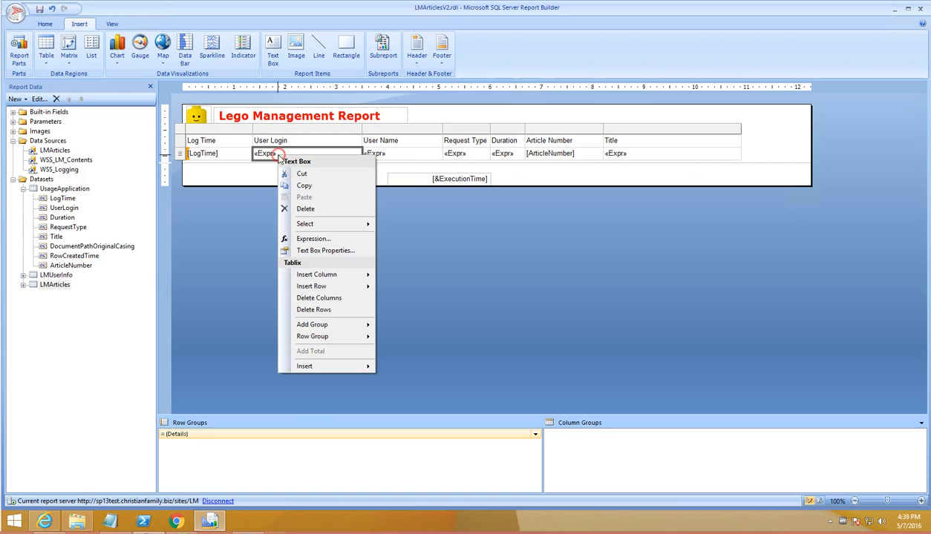
click(338, 294)
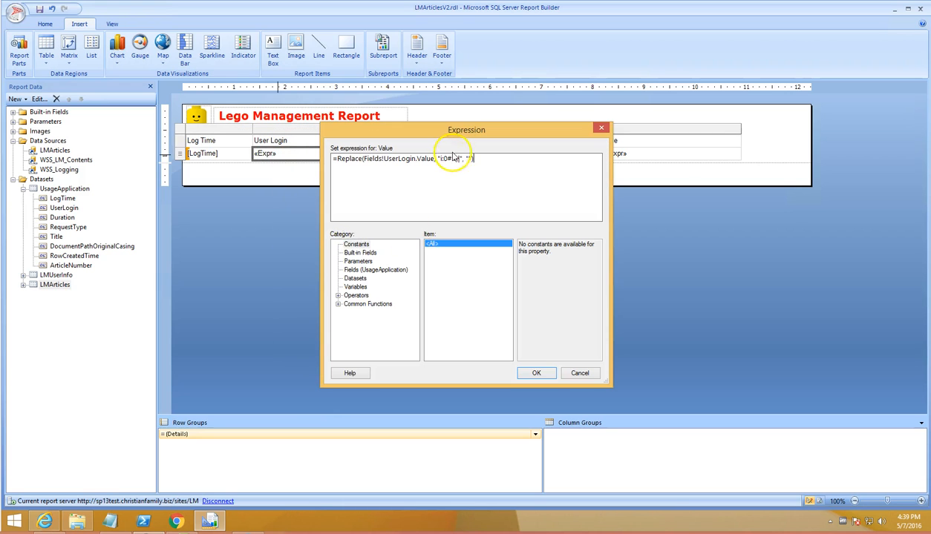
drag(437, 130, 350, 195)
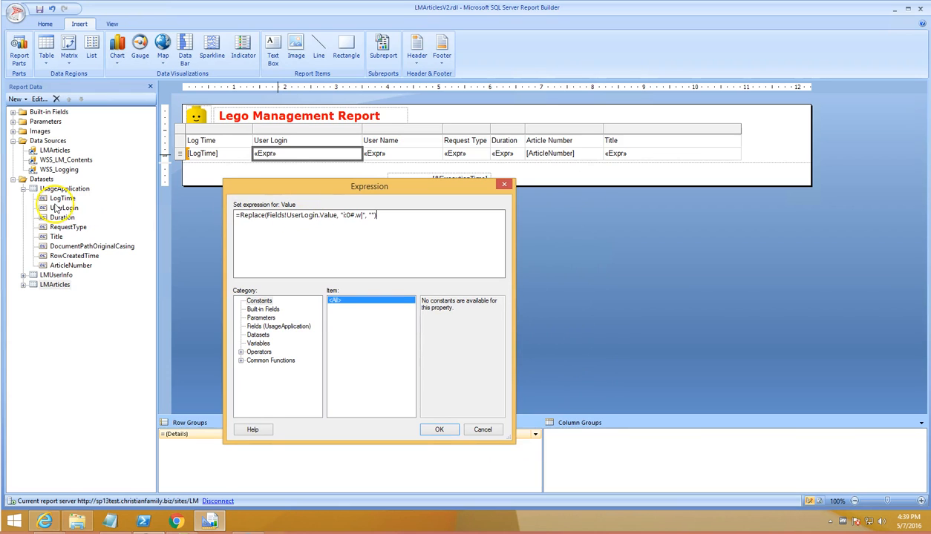
click(361, 215)
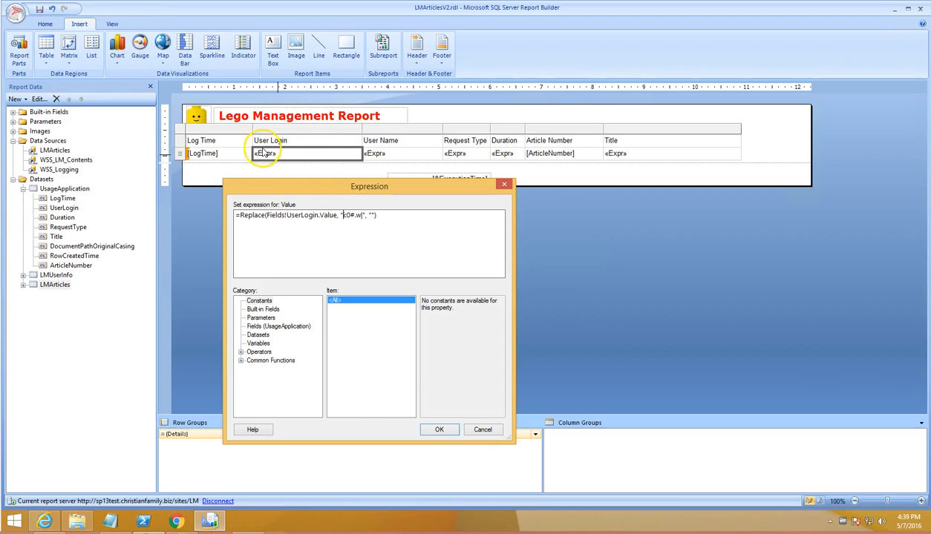
click(484, 429)
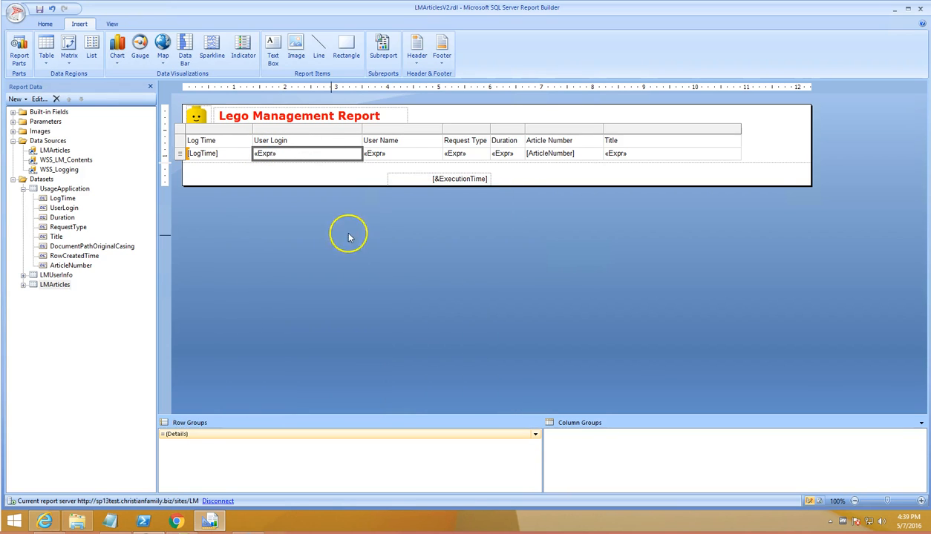
Examine the User Name cell's expression and the description of the Lookup function under Miscellaneous common functions, then close without changes.
right_click(399, 158)
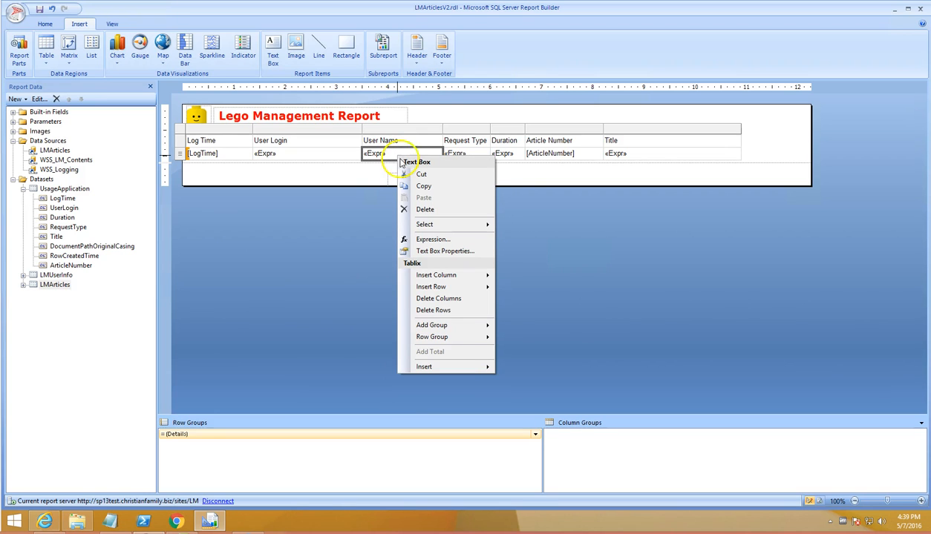
click(431, 240)
drag(380, 132, 361, 183)
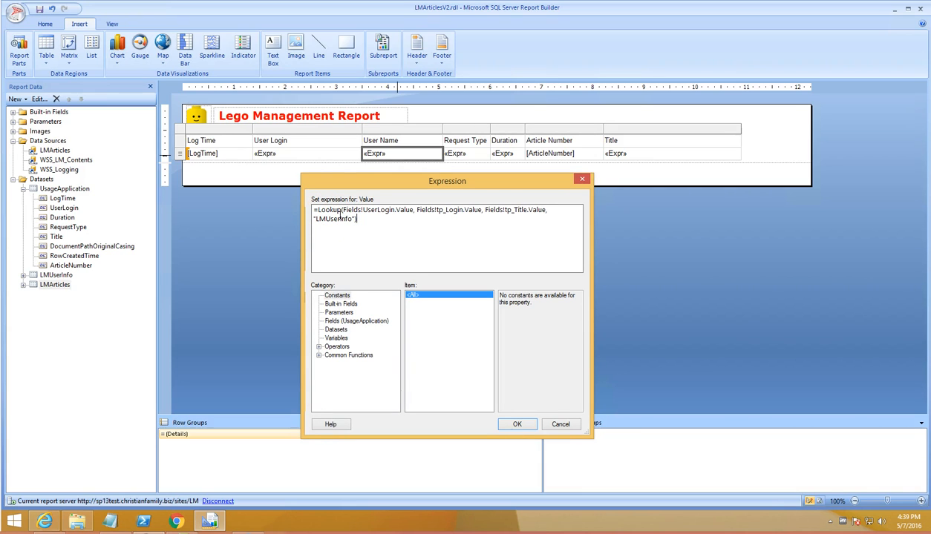
click(318, 355)
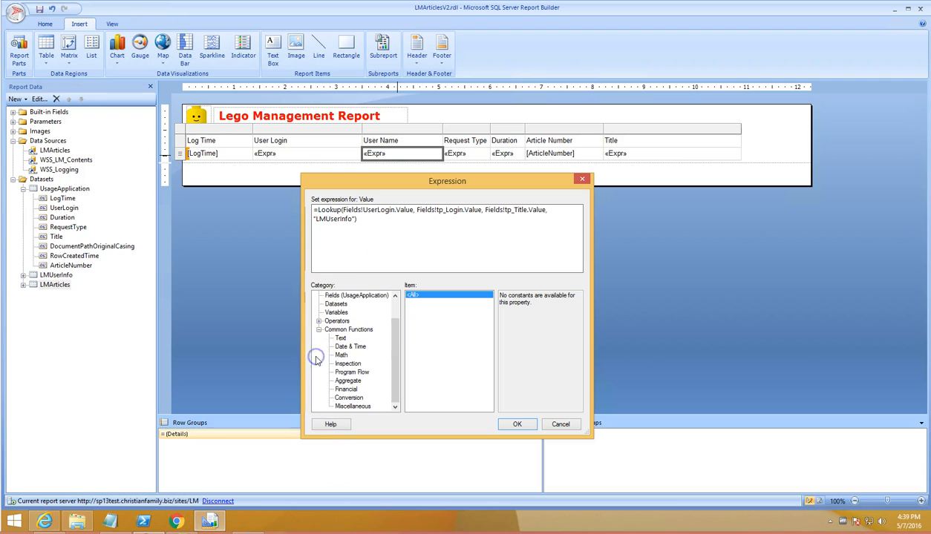
click(353, 406)
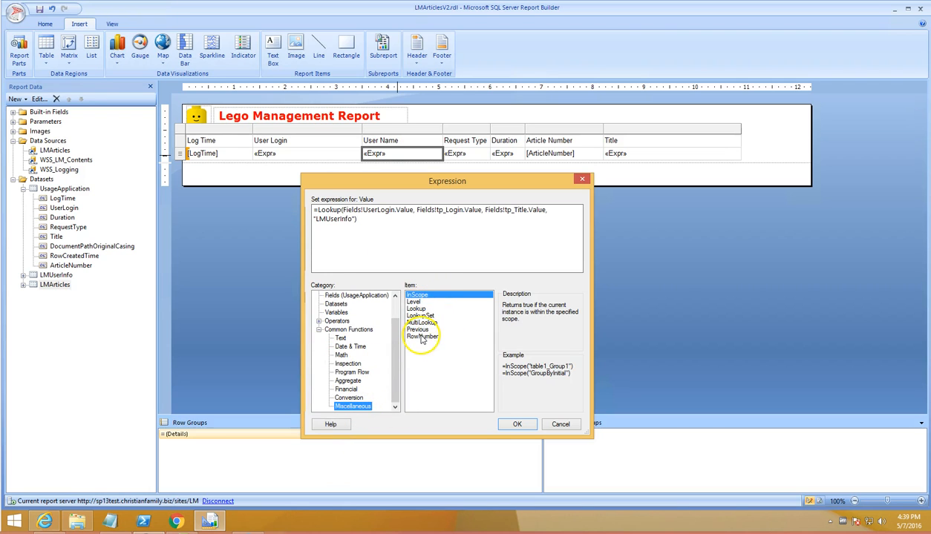
click(417, 309)
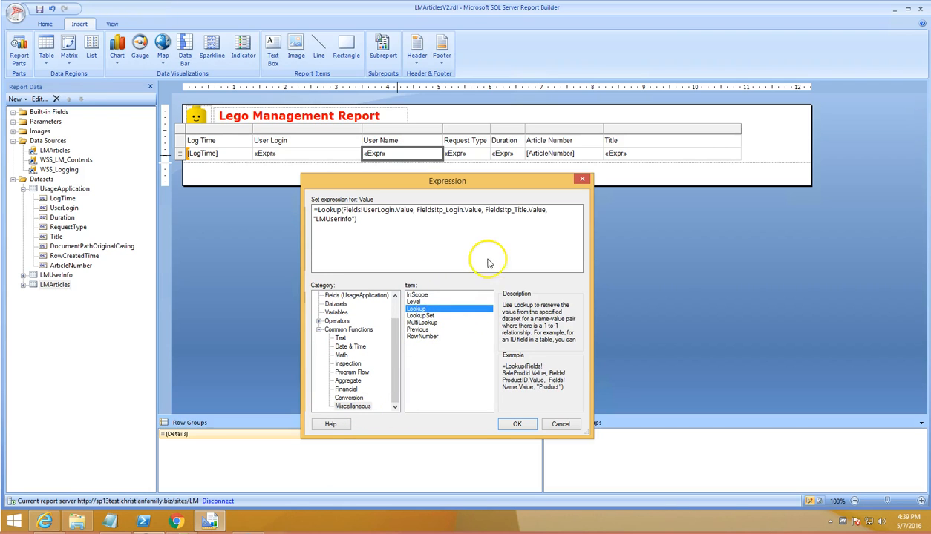
click(524, 213)
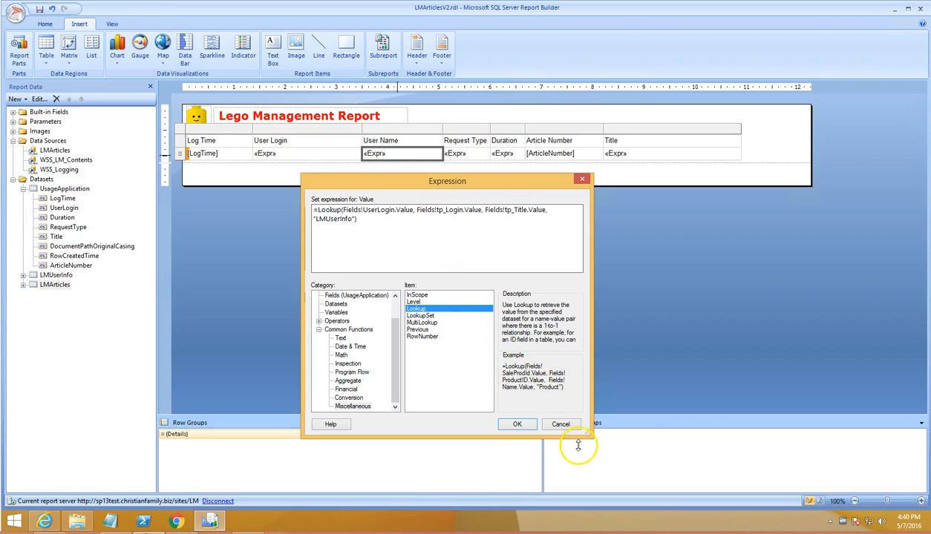
click(563, 424)
Examine the conditional expression behind the Request Type cell, keeping the table row in view, and close it without changes.
click(463, 152)
right_click(463, 153)
click(513, 232)
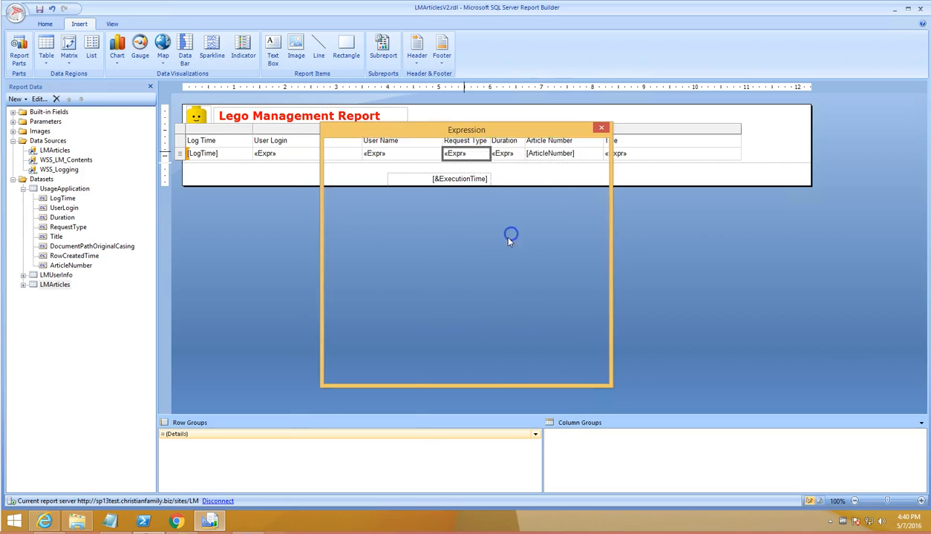
drag(443, 139, 432, 189)
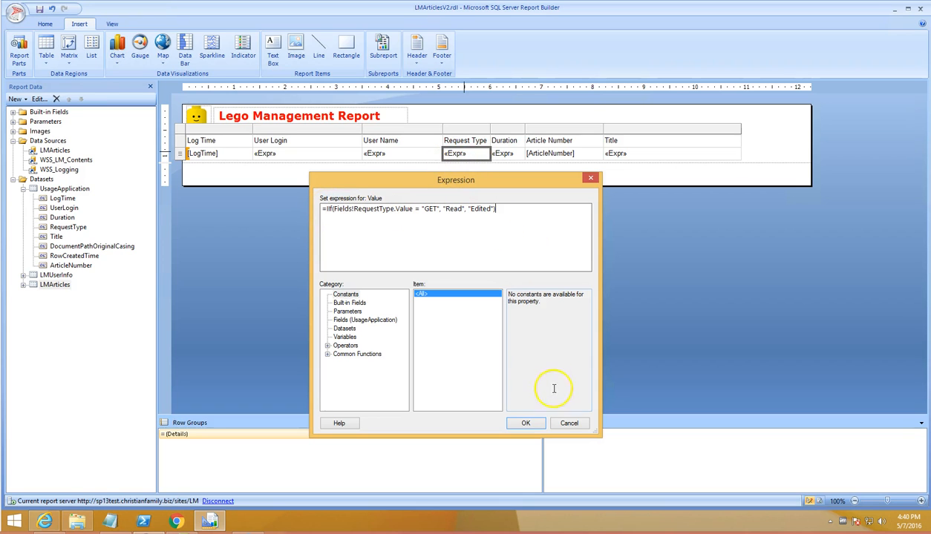
click(569, 424)
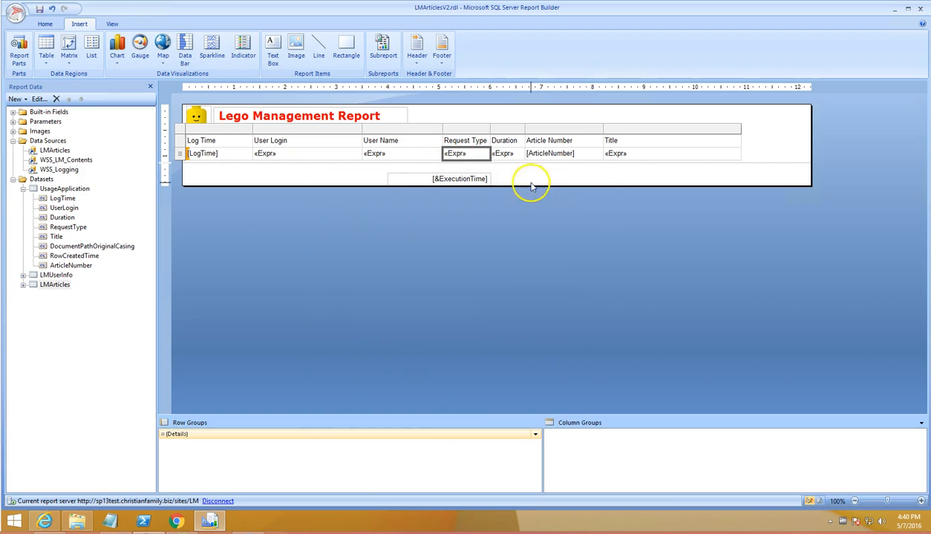
Examine the expression that calculates the Duration cell and close it without changes.
right_click(509, 155)
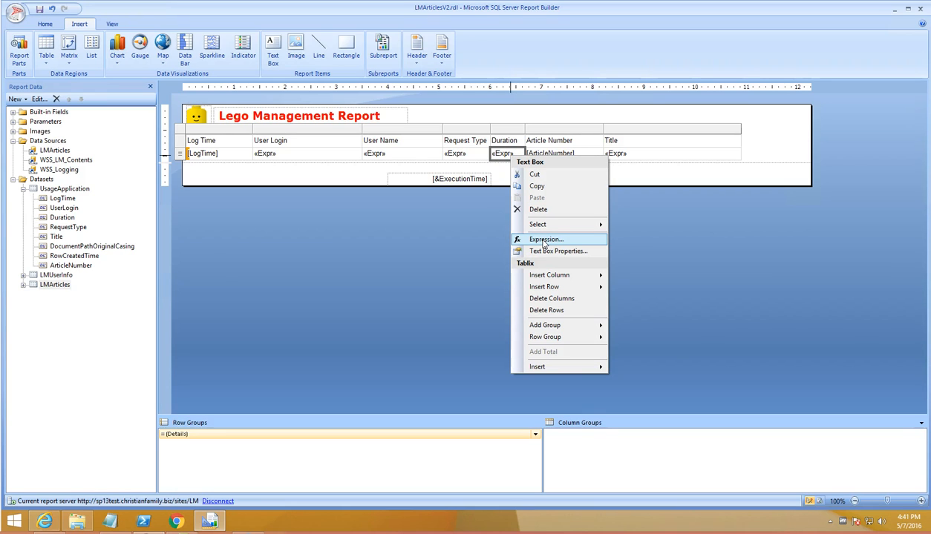
click(543, 240)
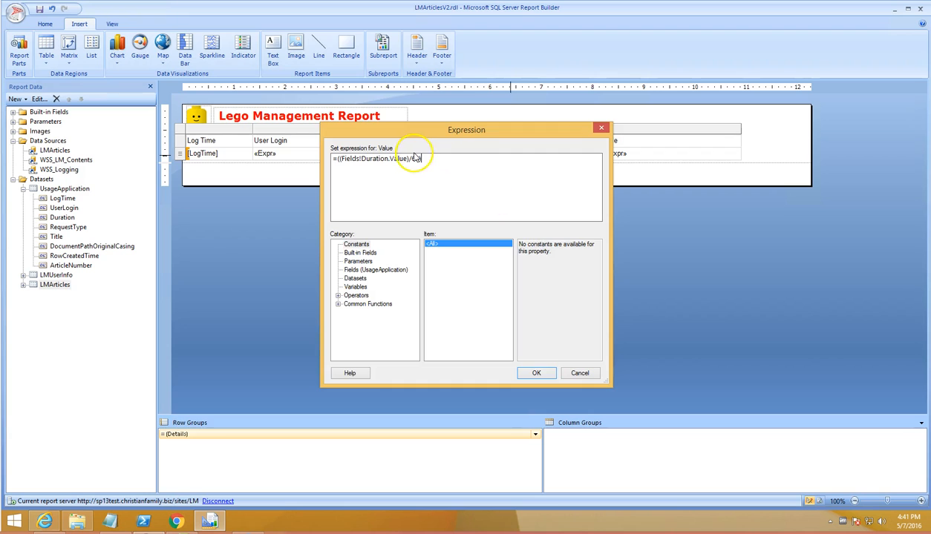
click(584, 373)
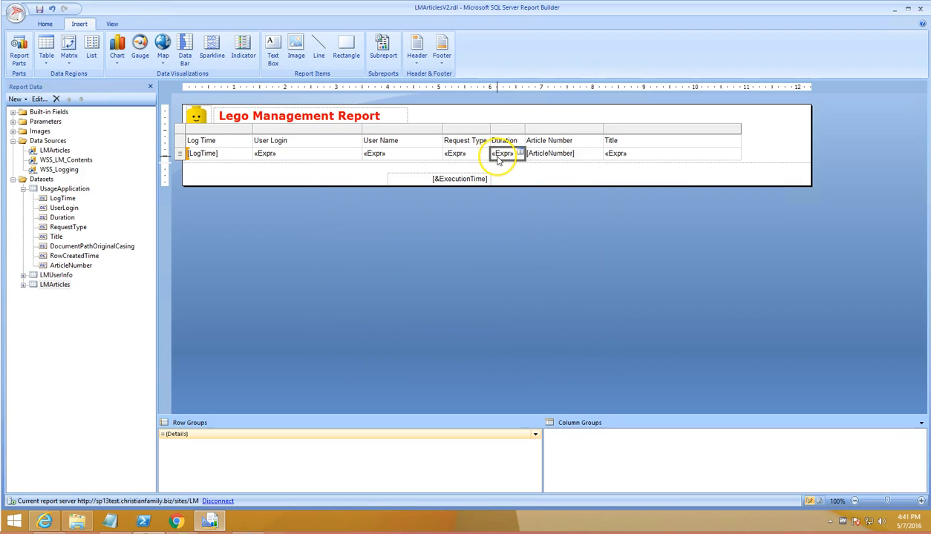
Examine the Lookup expression behind the Title cell, comparing it with the dataset fields, and close it without changes.
right_click(622, 155)
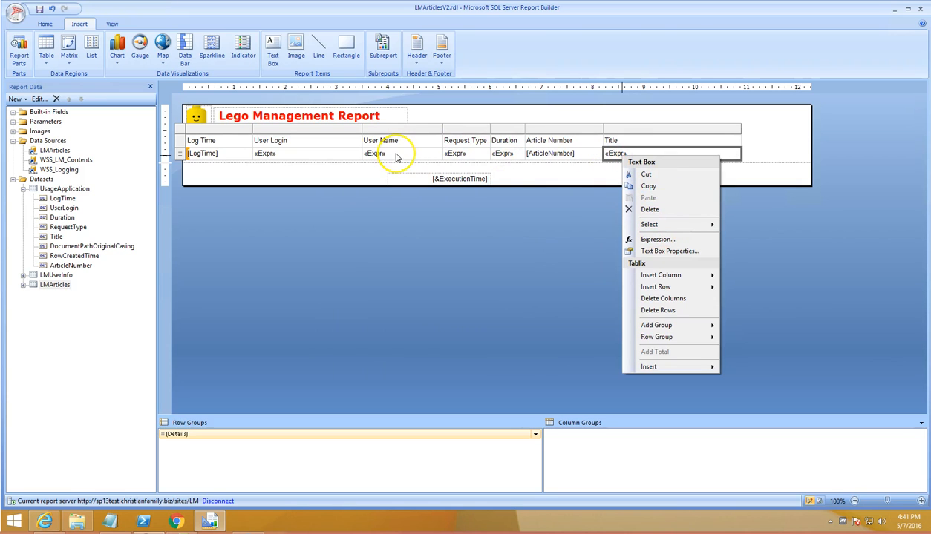
click(657, 239)
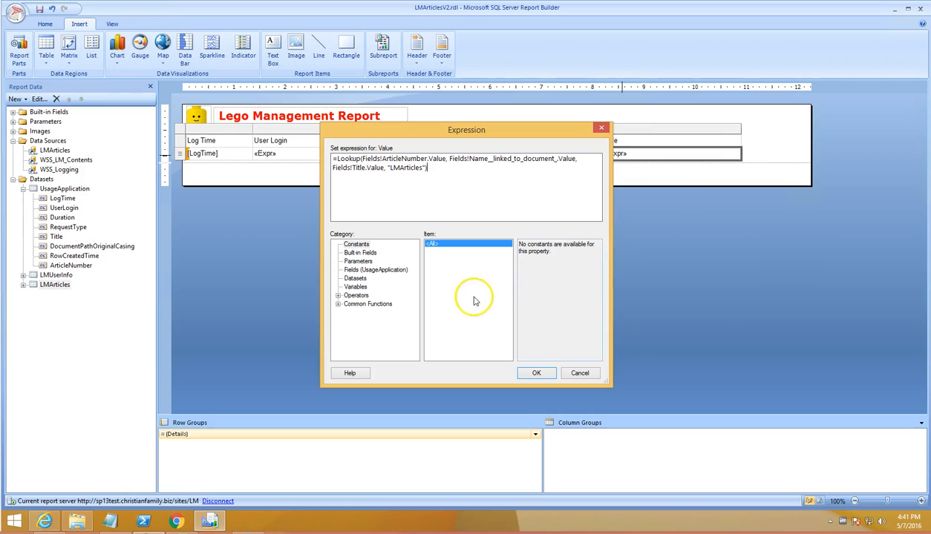
drag(429, 134, 421, 188)
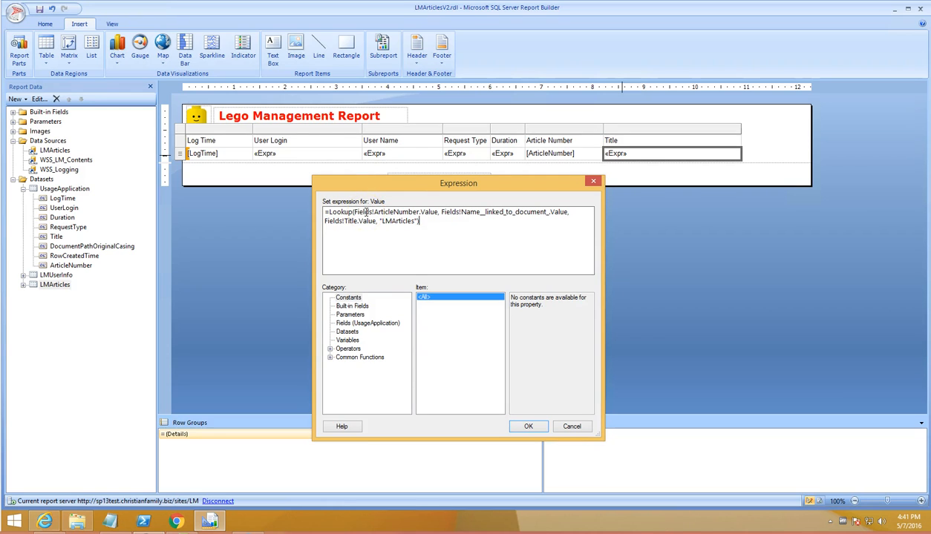
click(401, 212)
click(62, 198)
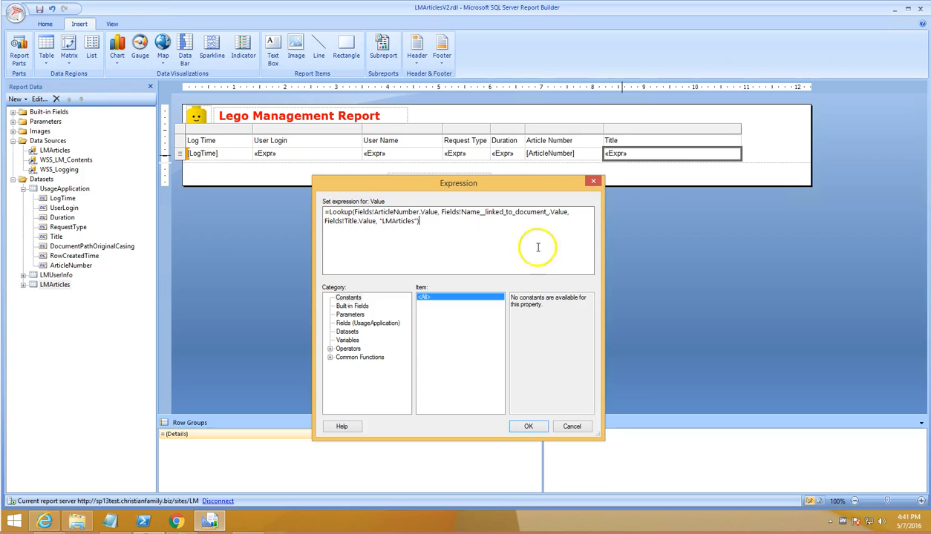
click(572, 428)
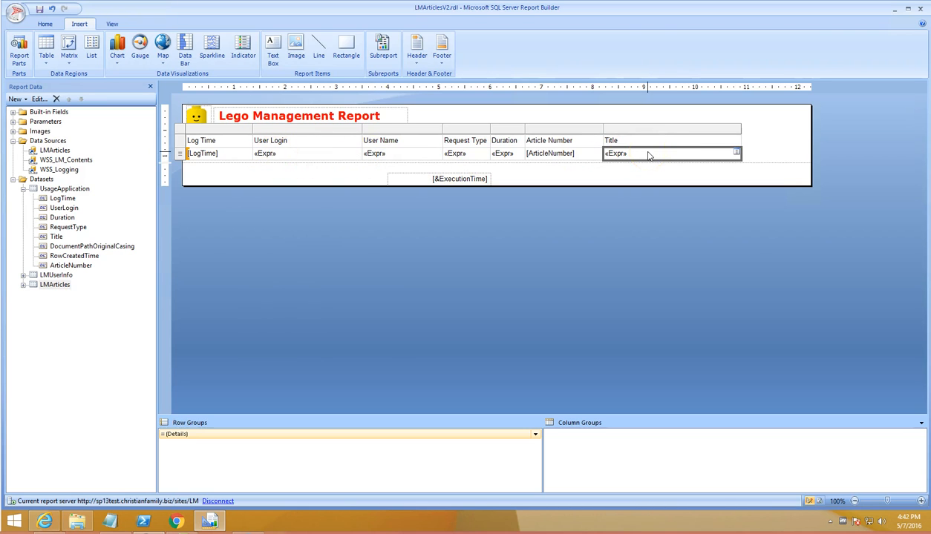
Expand the report's parameters and review the filters of the Details row group, enlarging the properties dialog to show every condition.
click(23, 189)
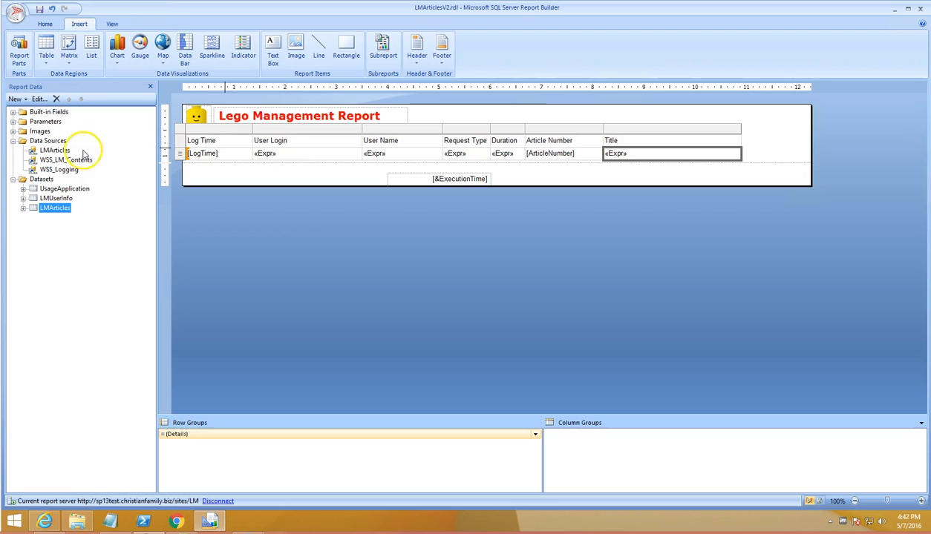
click(12, 122)
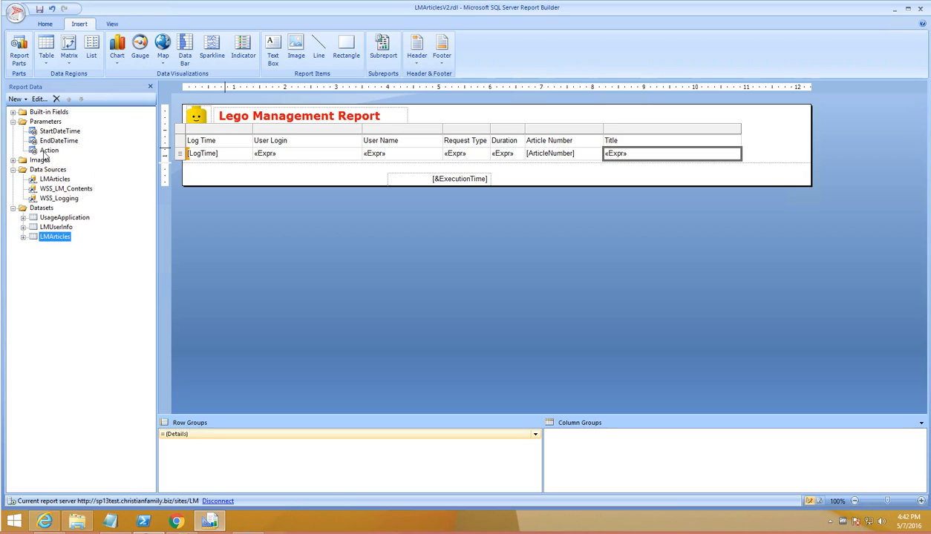
click(285, 436)
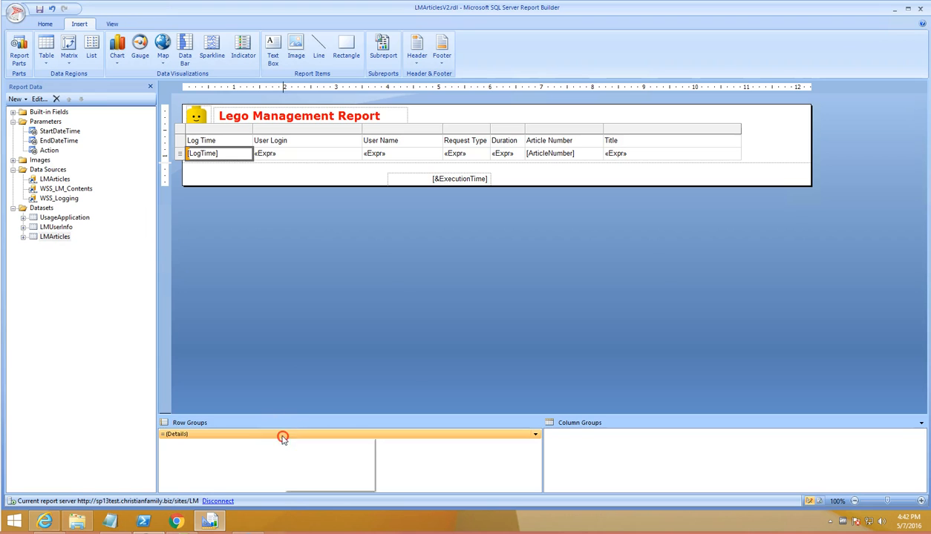
right_click(284, 435)
click(327, 483)
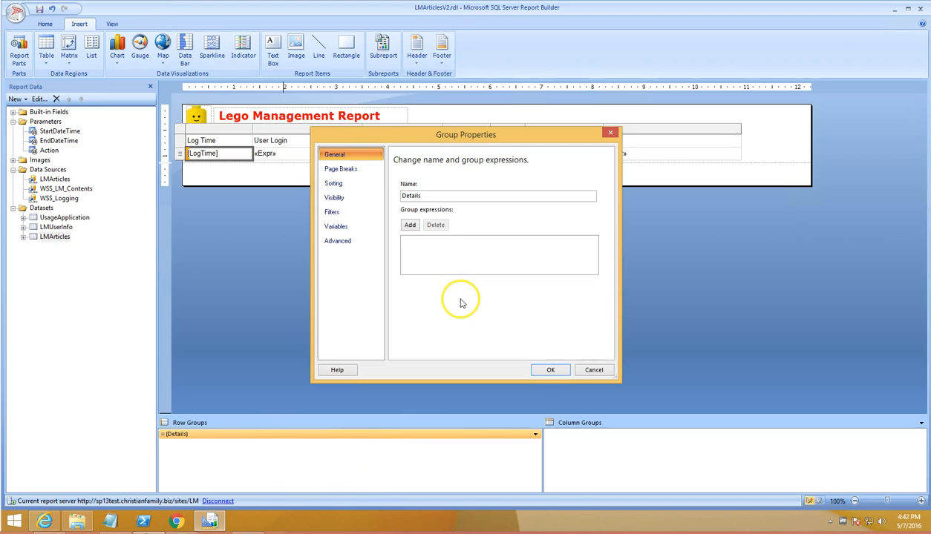
click(332, 214)
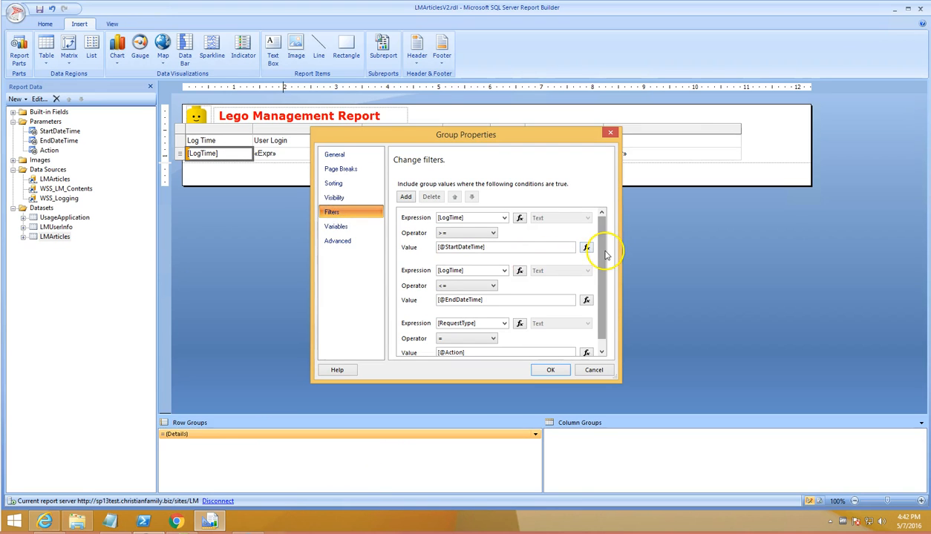
drag(605, 256, 605, 261)
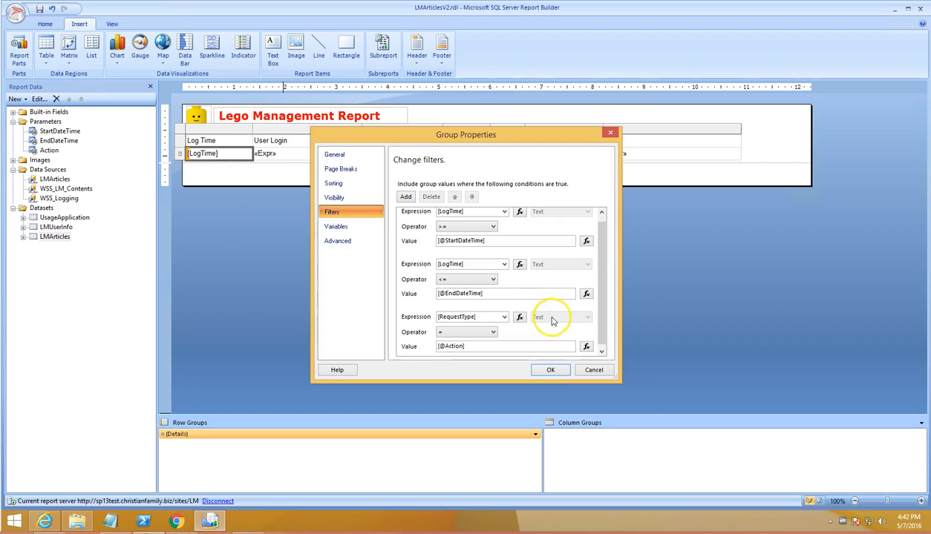
drag(620, 381, 690, 431)
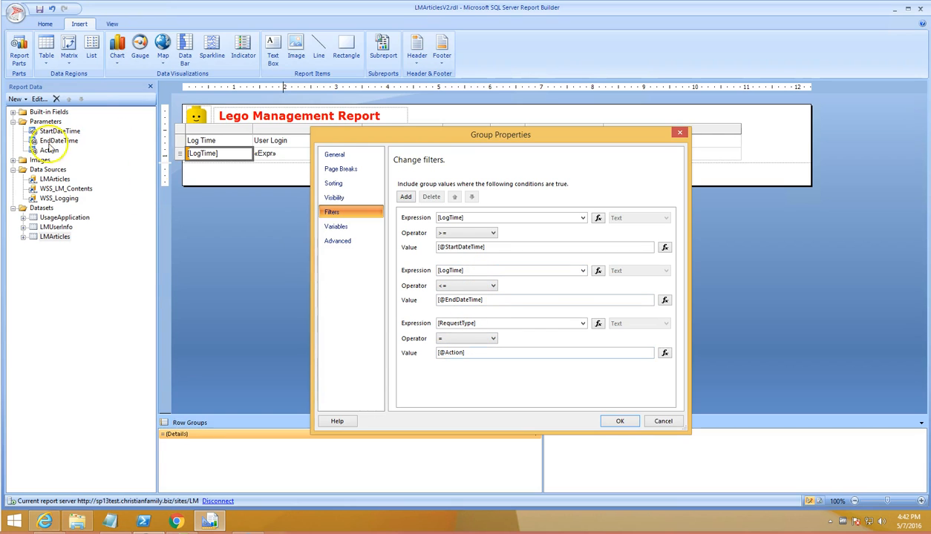
Close the Details group's properties without changes and run the report in preview.
click(662, 422)
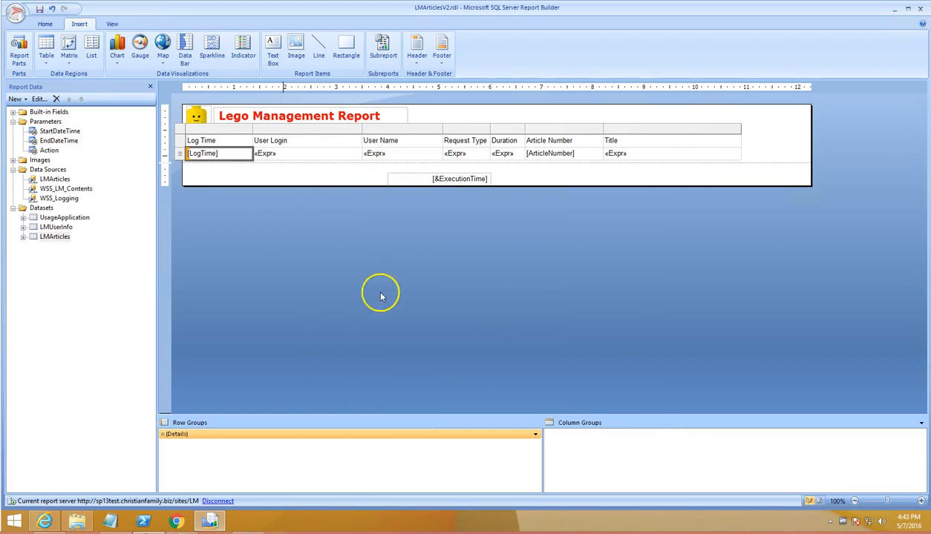
click(45, 24)
click(17, 46)
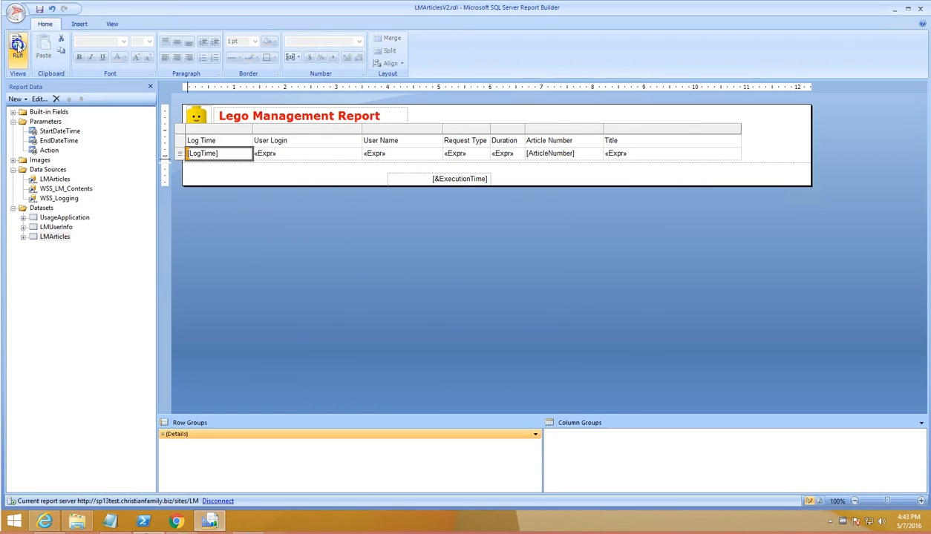
click(203, 37)
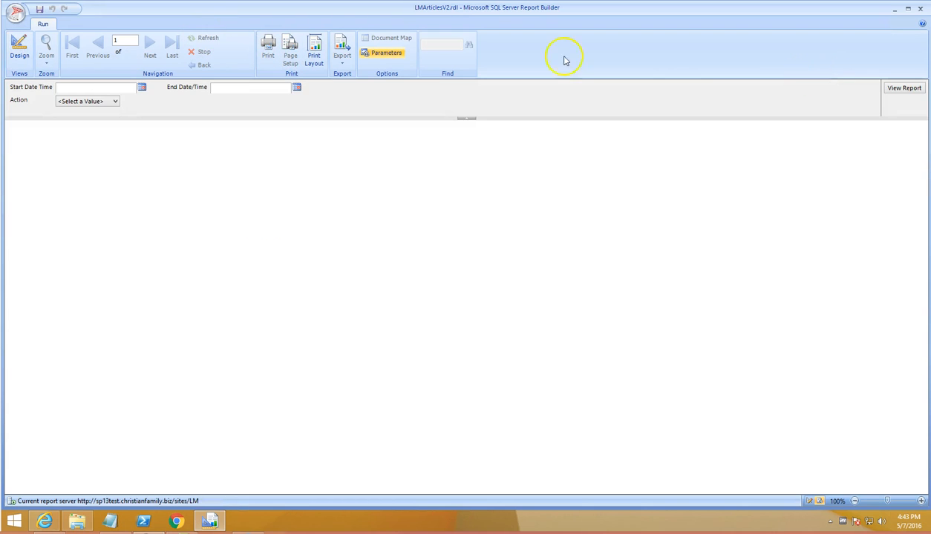
Generate the report for start date 5/4/2016, end date 5/8/2016 and the Read action.
click(140, 88)
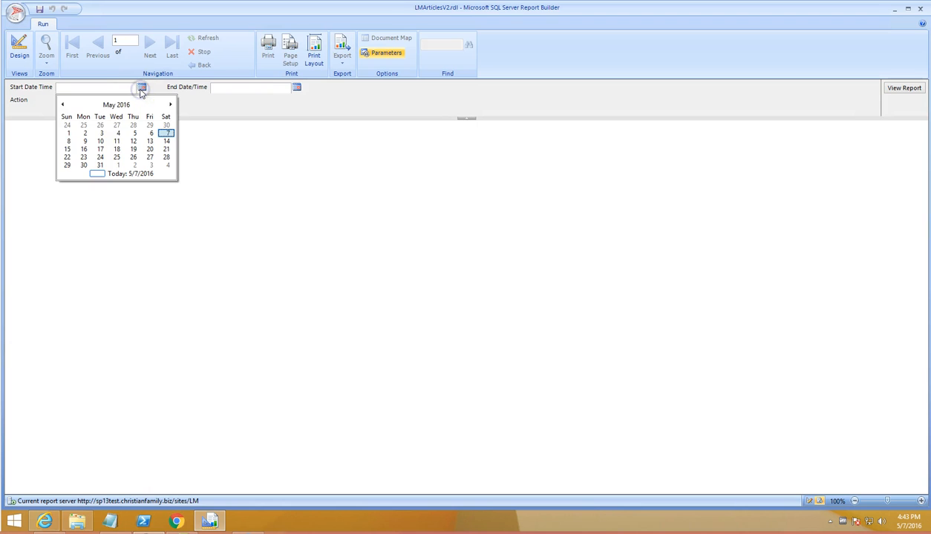
click(119, 135)
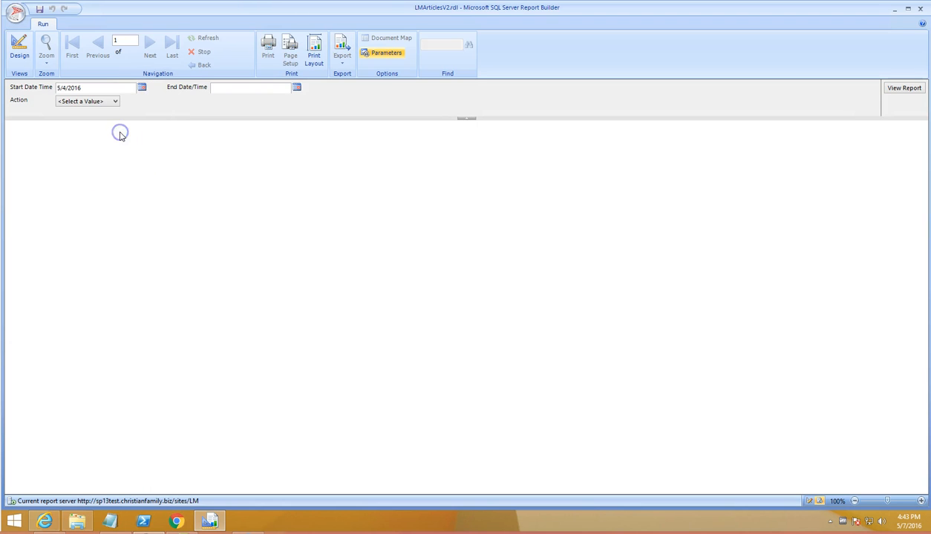
click(298, 88)
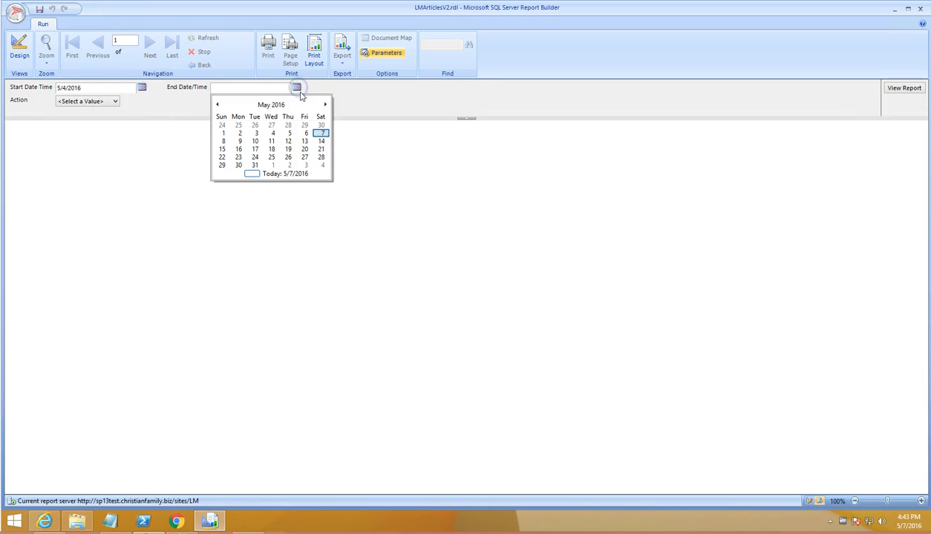
click(223, 142)
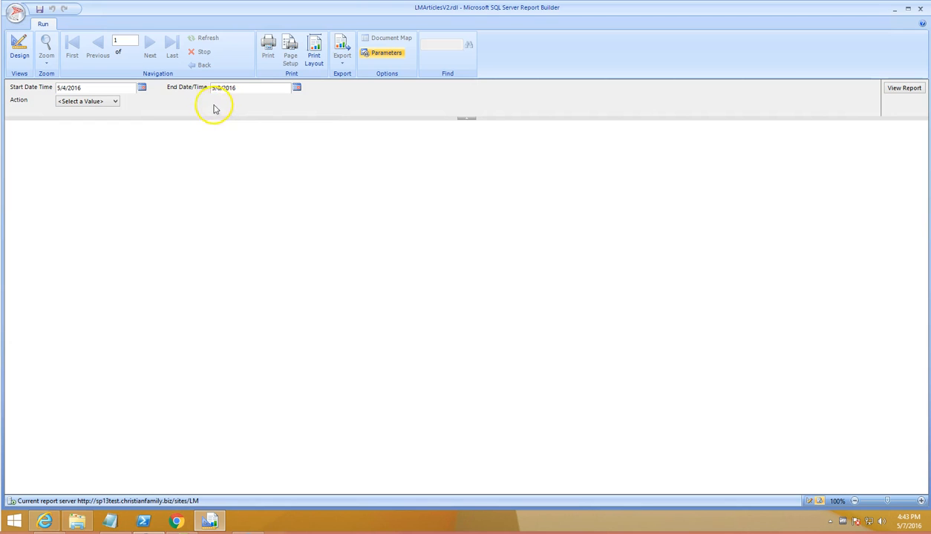
click(74, 101)
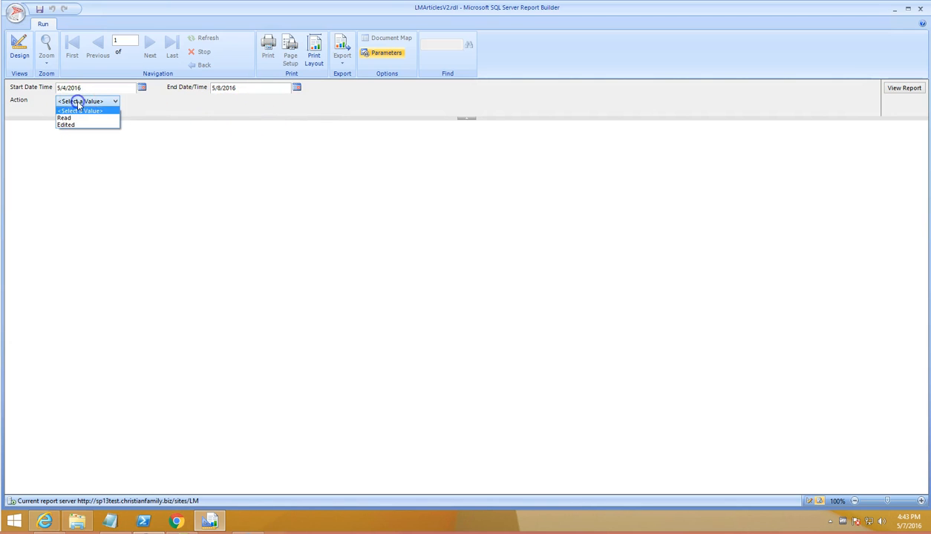
click(64, 118)
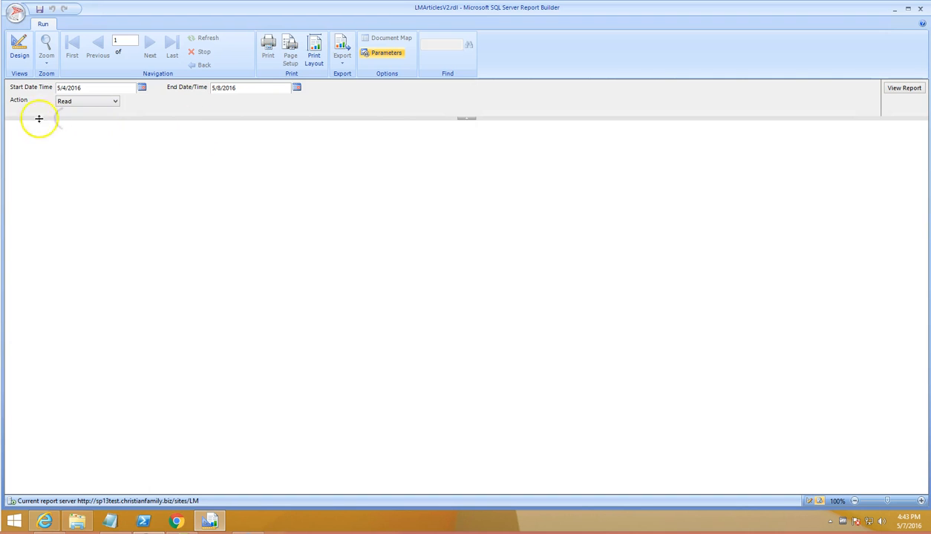
click(893, 88)
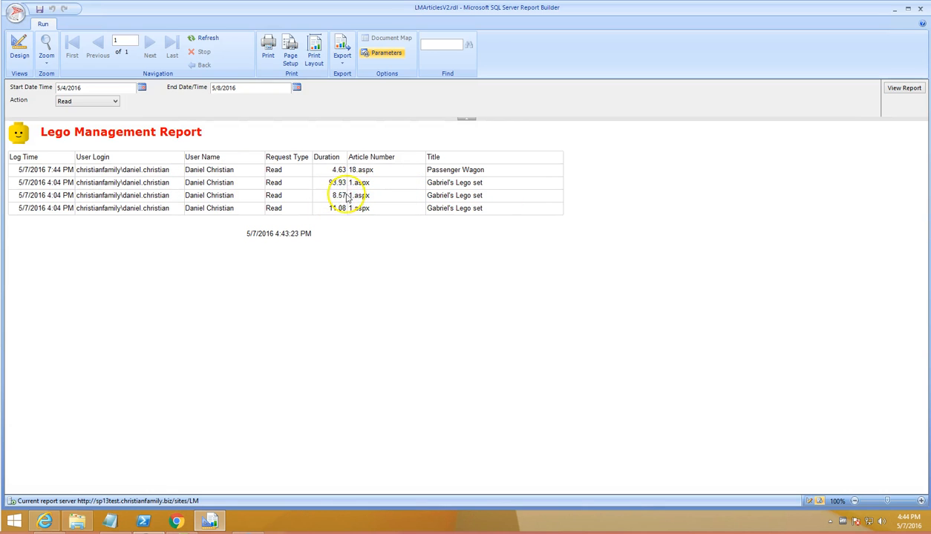
Set the start date back to 3/28/2016 and generate the report again.
click(142, 88)
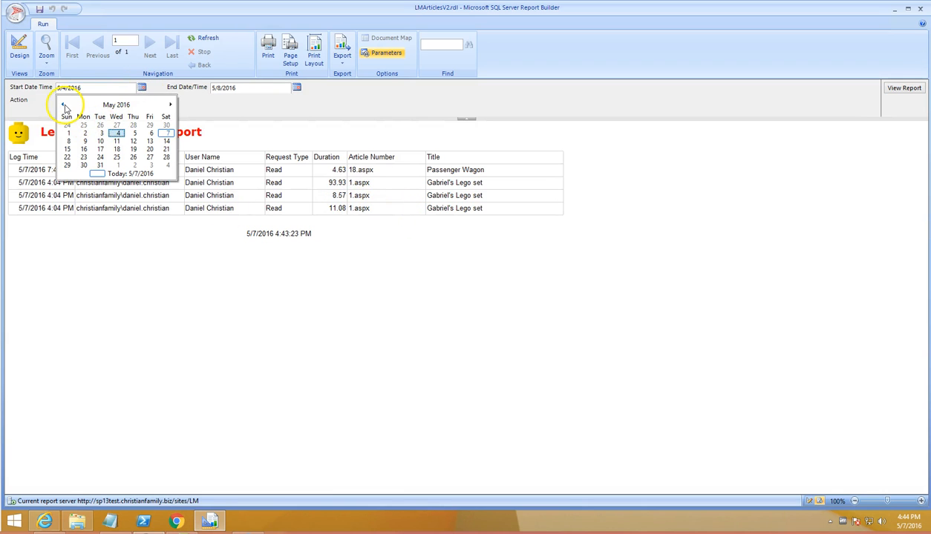
click(65, 106)
click(84, 124)
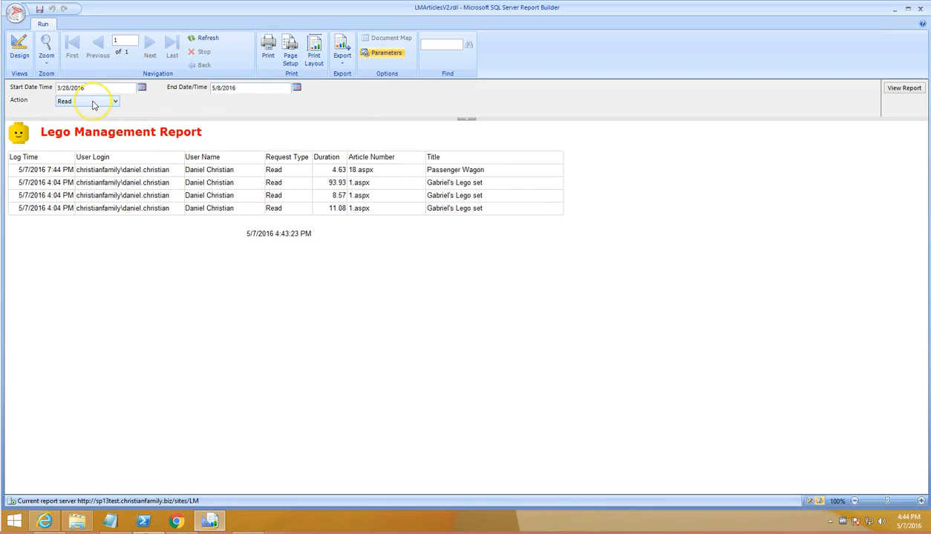
click(907, 88)
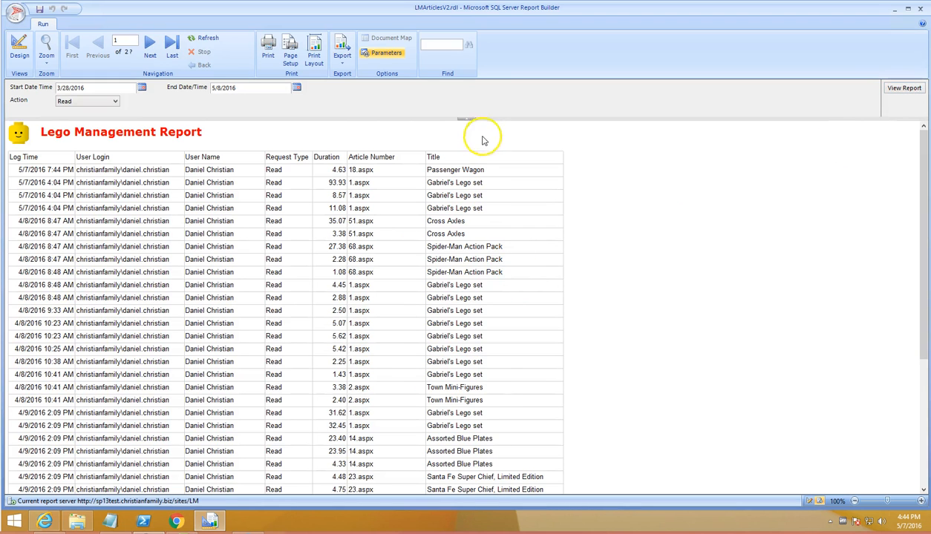